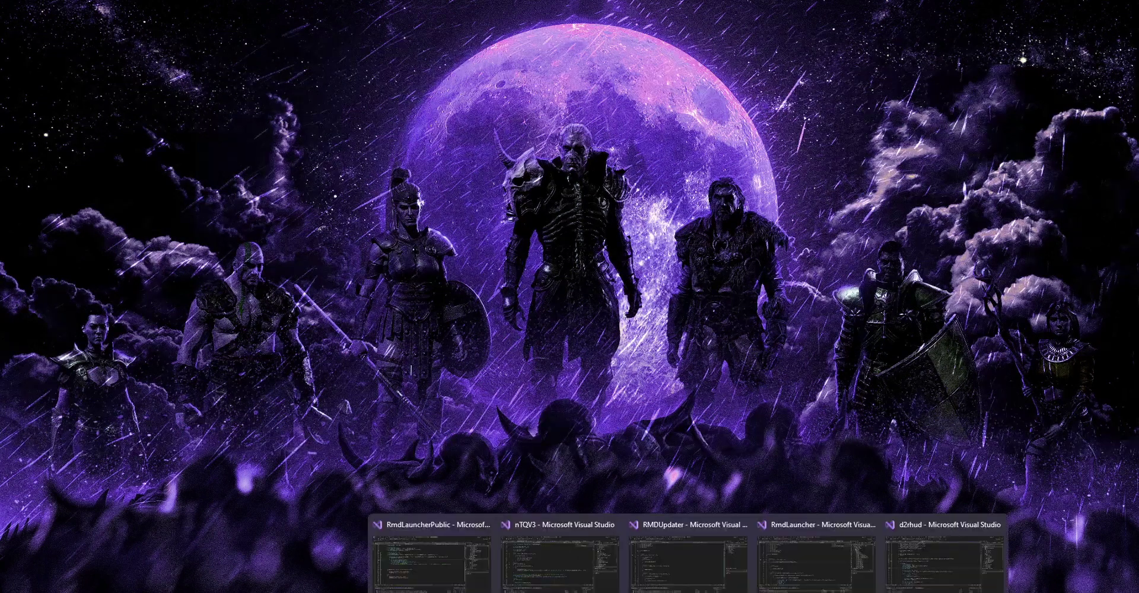
Bring up Discord, scroll through the D2RLaunch install-guide post, and go to the read-me-plz channel
click(661, 558)
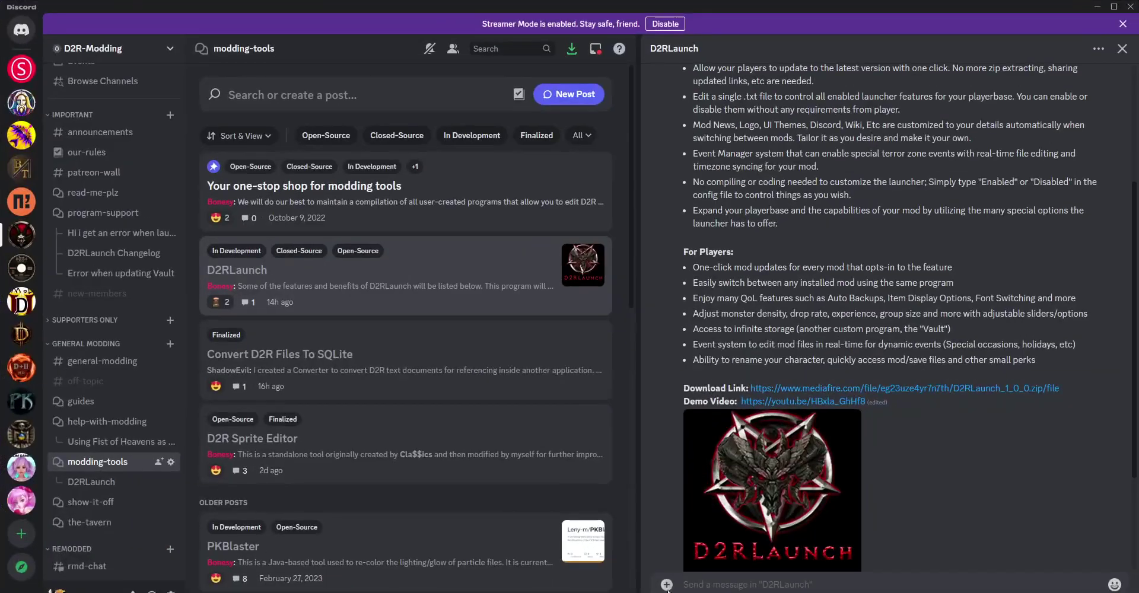
scroll(916, 483, up, 3)
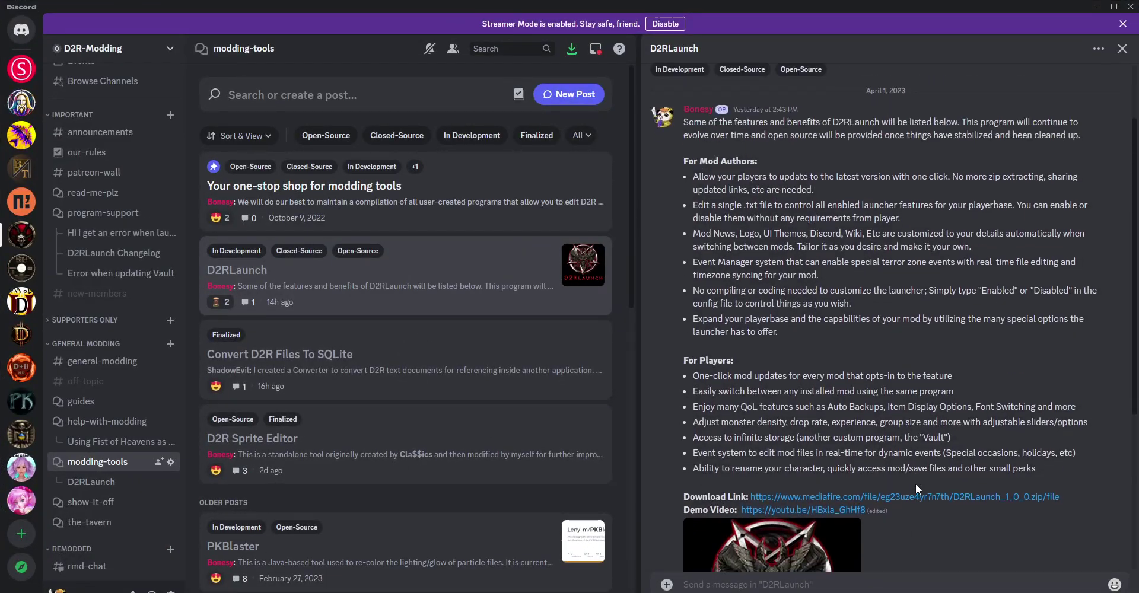
scroll(916, 483, down, 3)
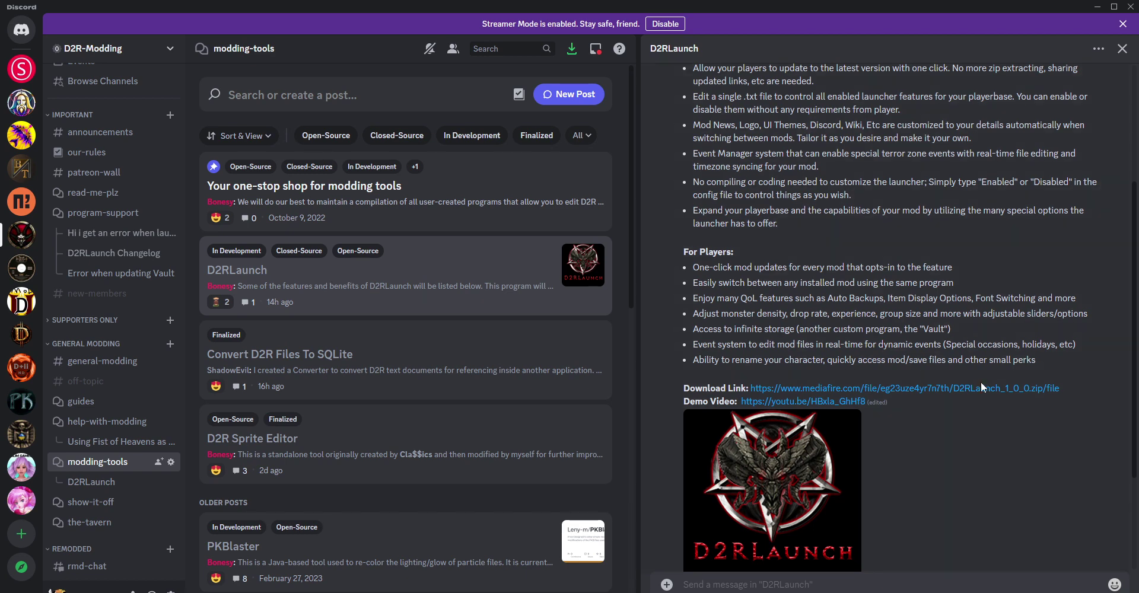
scroll(839, 213, up, 3)
scroll(889, 447, down, 3)
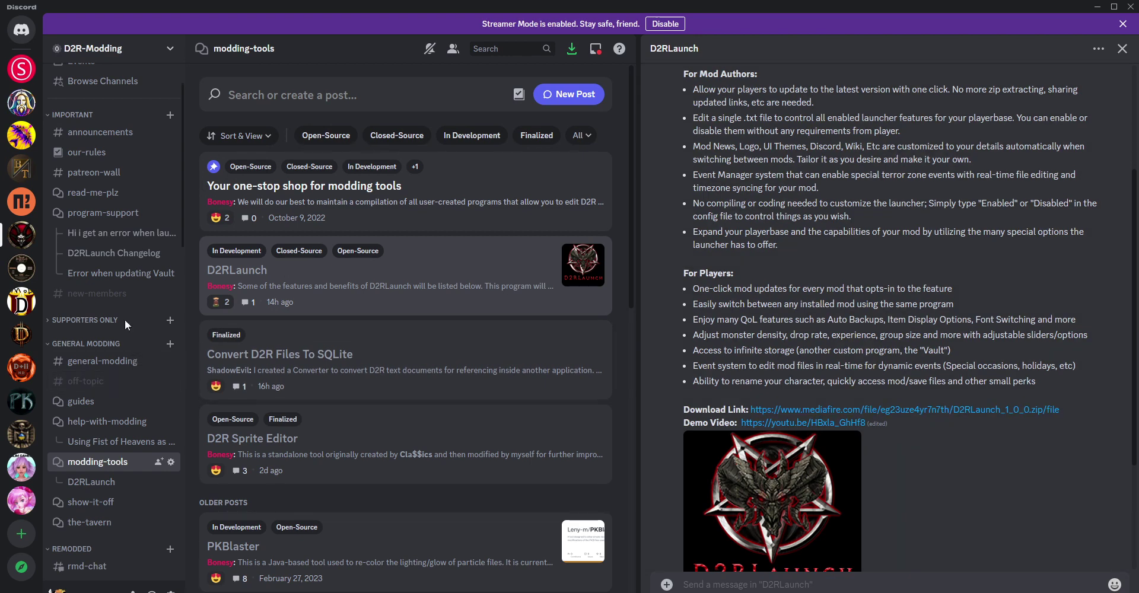
click(95, 193)
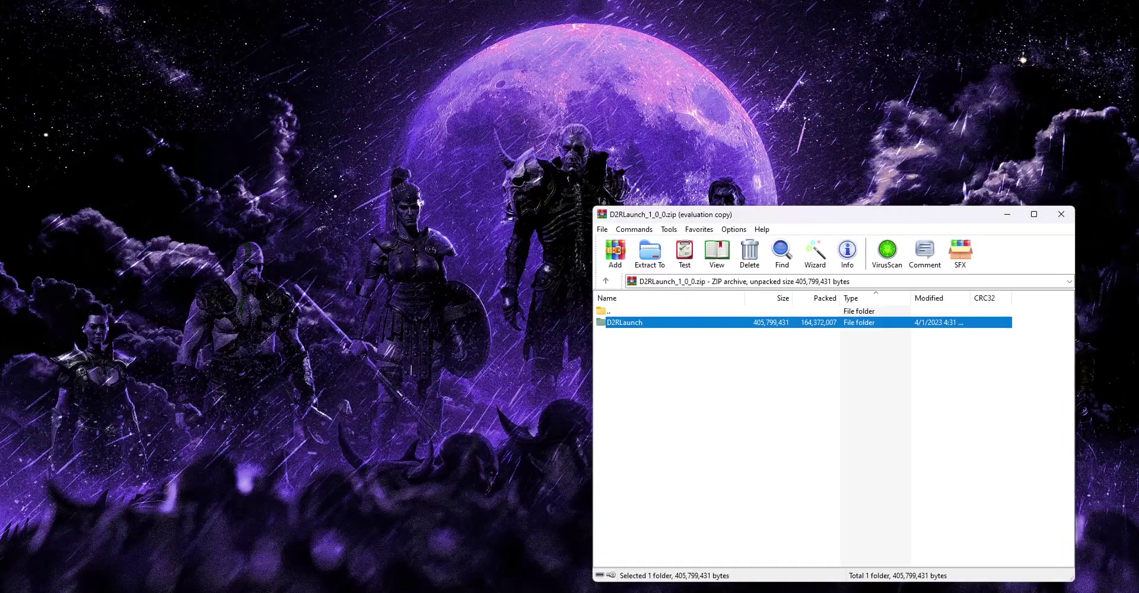
Select the D2RLaunch folder inside the D2RLaunch_1_0_0.zip archive in WinRAR
click(709, 402)
click(646, 326)
click(677, 370)
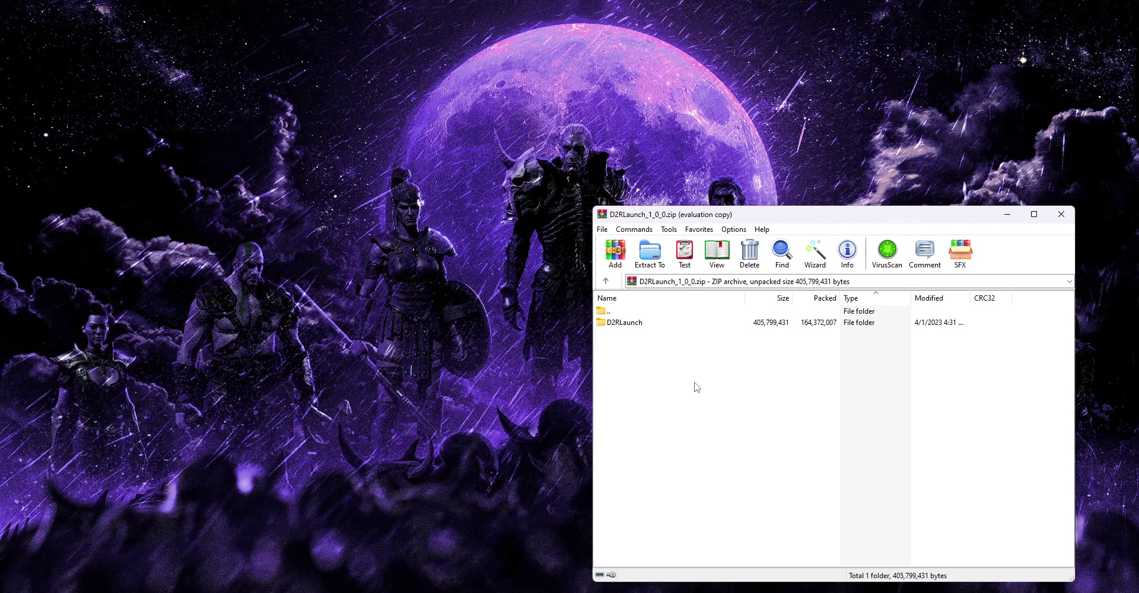
click(619, 324)
Switch between the Diablo II Resurrected folder and the archive, selecting its D2RLaunch folder
mouse_move(120, 590)
click(119, 564)
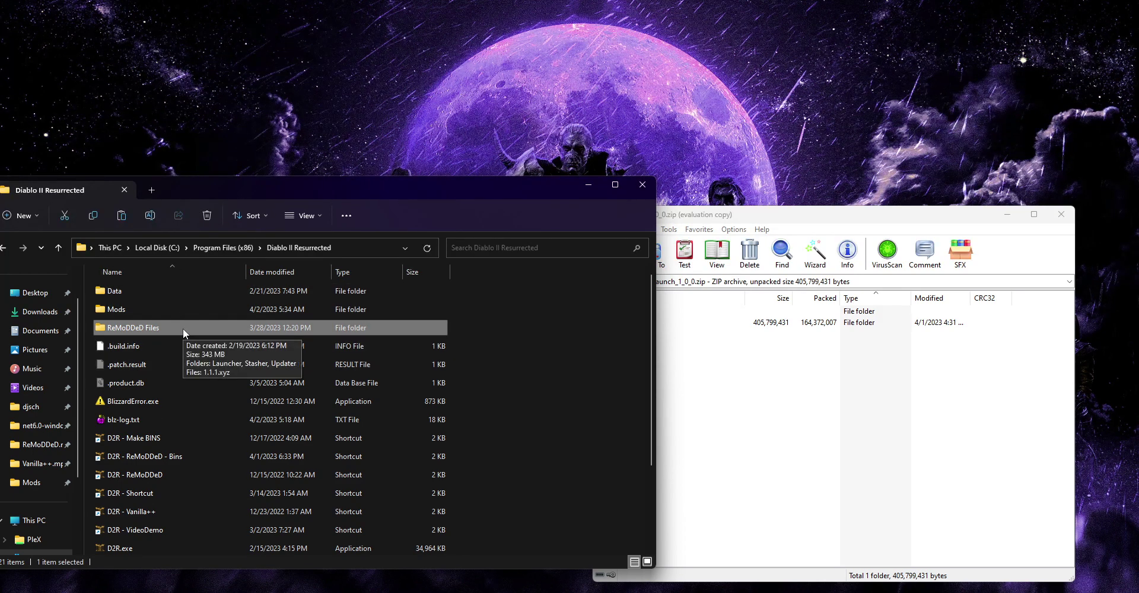
click(753, 355)
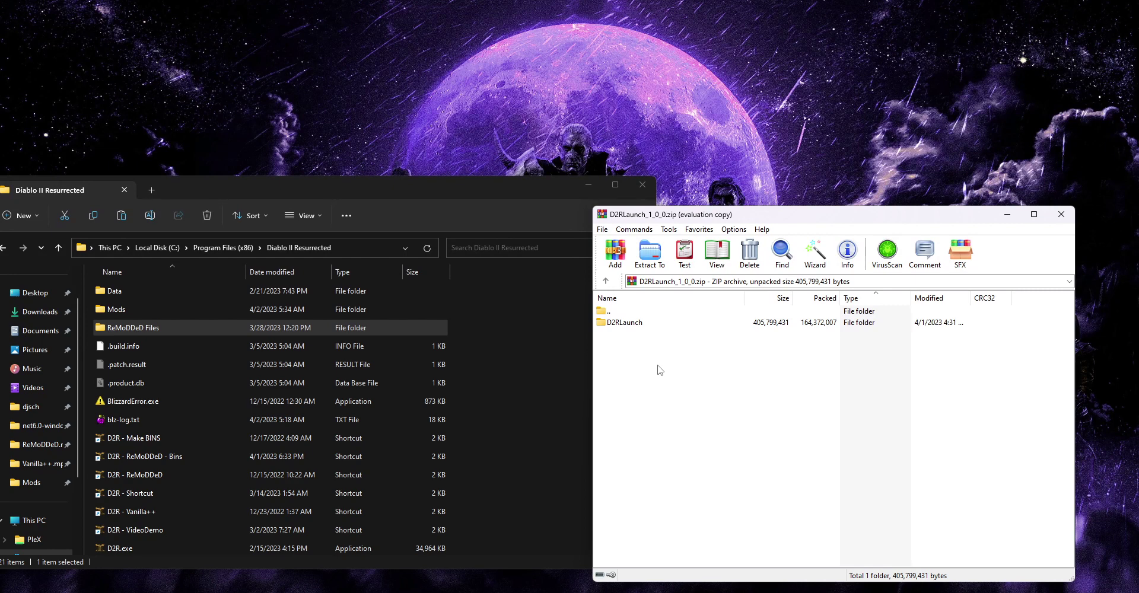
click(604, 328)
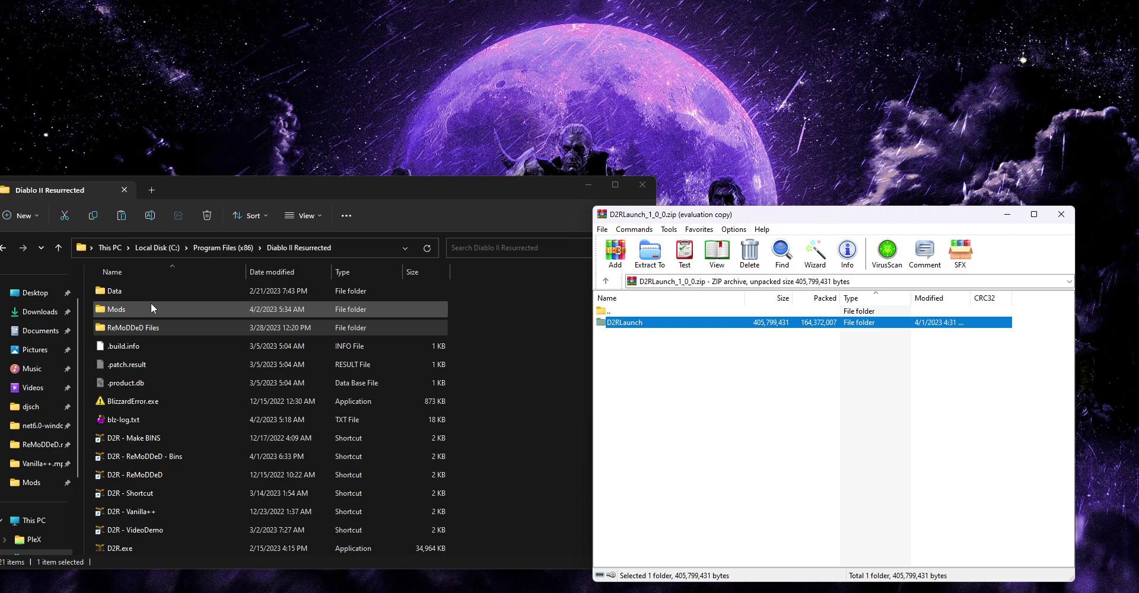
Minimize both the Diablo II Resurrected folder window and the WinRAR archive window
click(140, 328)
click(739, 389)
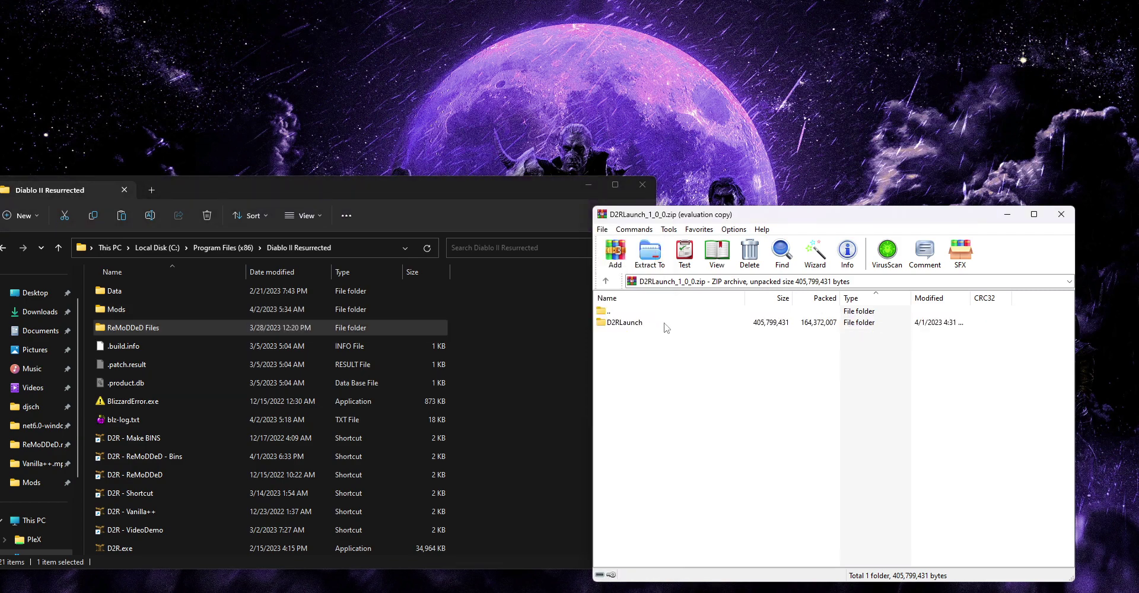
click(588, 184)
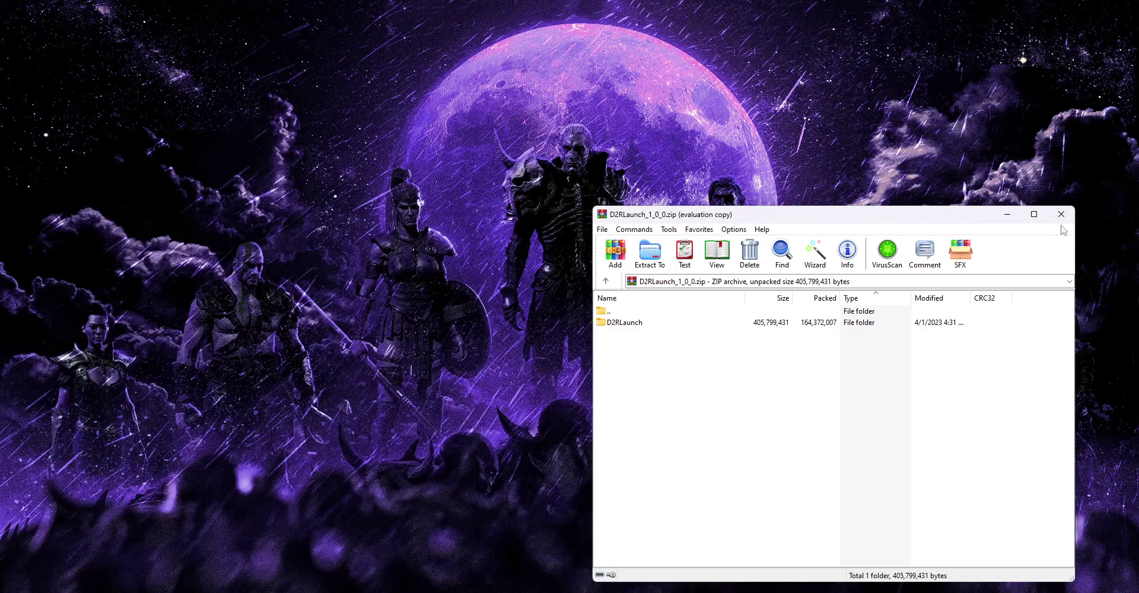
click(1006, 214)
Restore the Desktop's D2RLaunch folder and look over its Launcher, Stasher and Updater folders
mouse_move(496, 590)
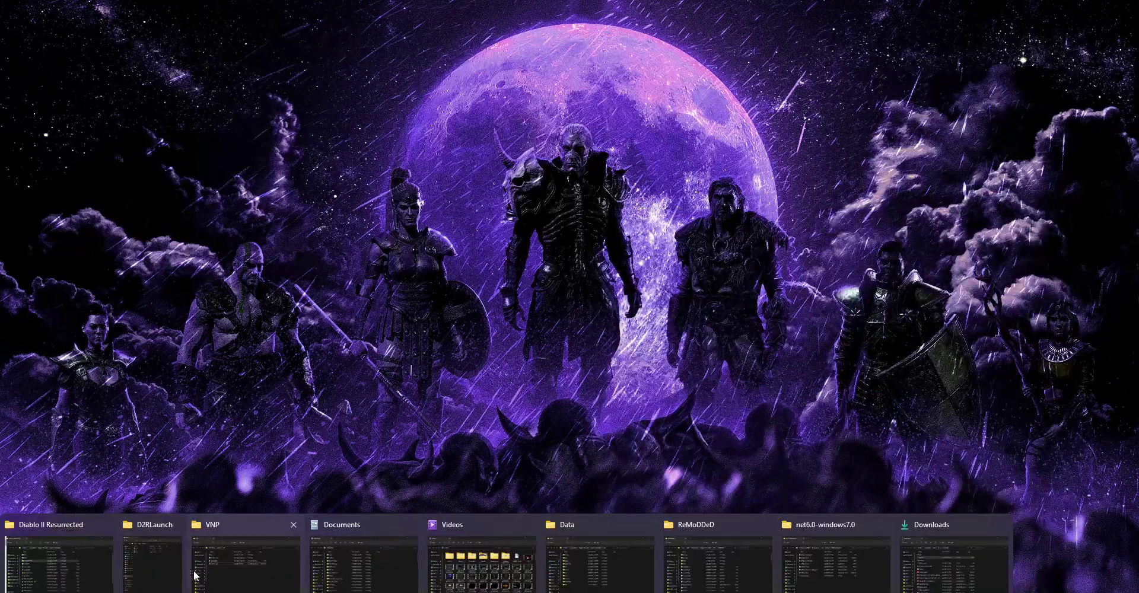
click(168, 567)
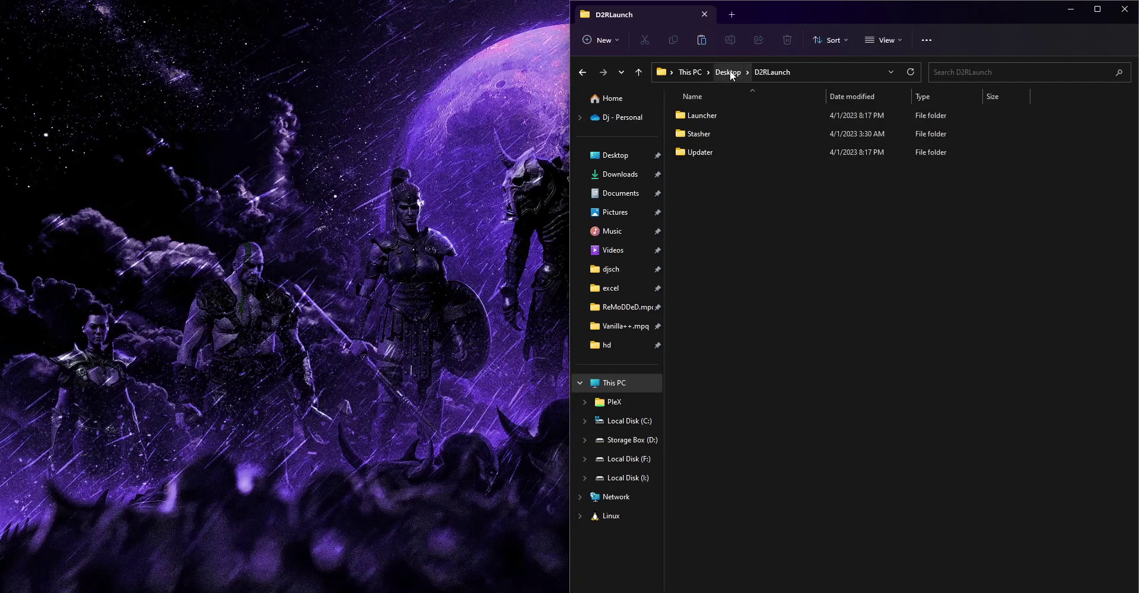
click(710, 153)
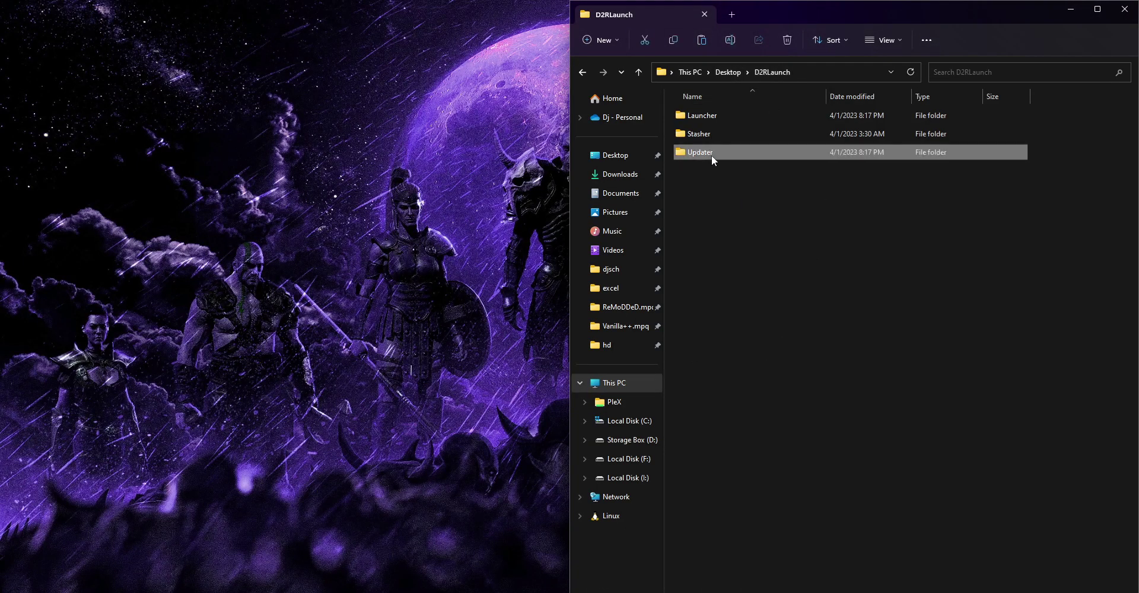
click(709, 134)
click(703, 115)
shift+click(701, 133)
click(702, 134)
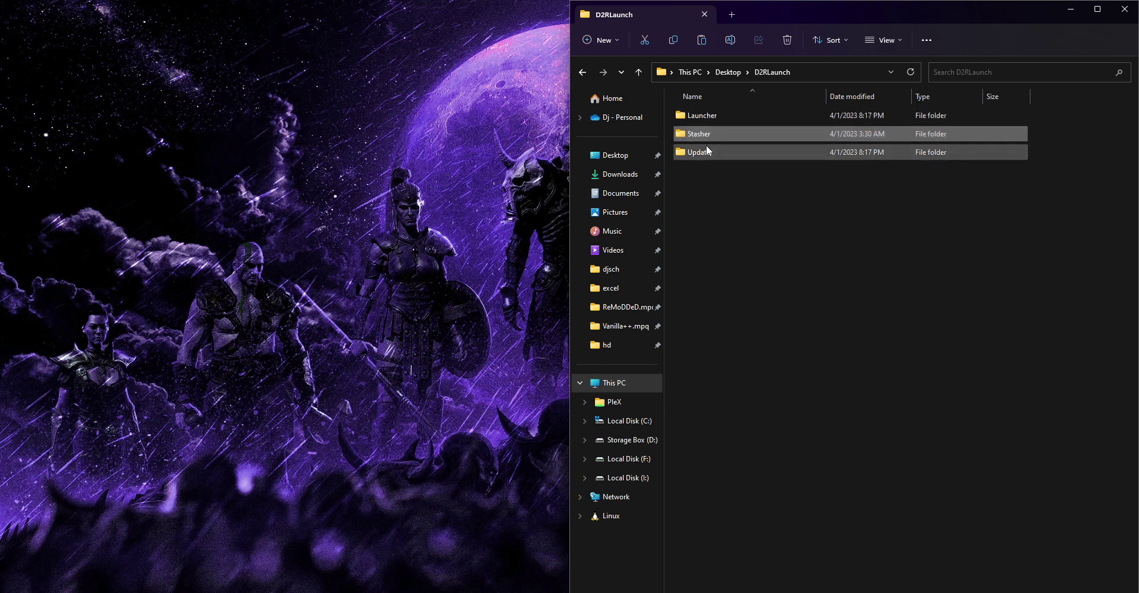
click(721, 118)
click(708, 152)
shift+click(707, 136)
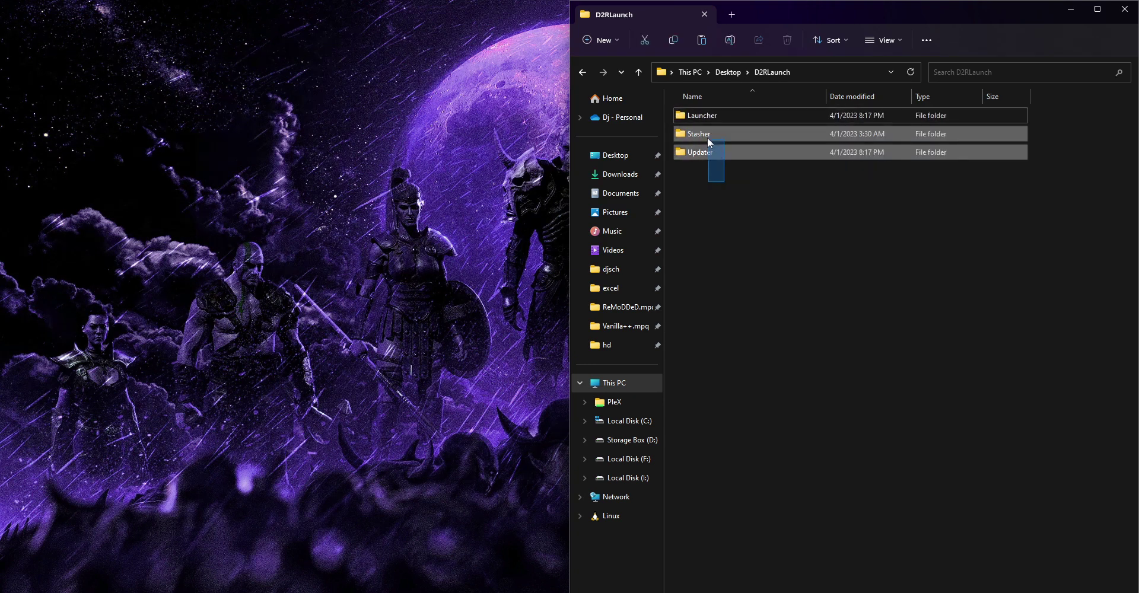
click(763, 216)
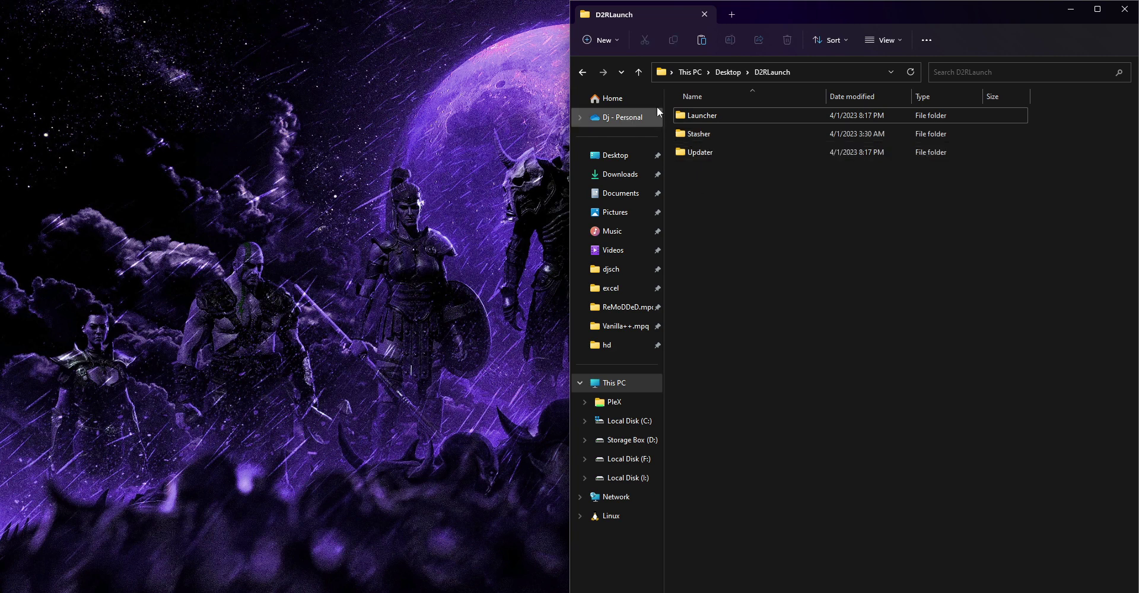
Open the Launcher folder and delete Inu.txt, leaving D2RLaunch.exe and its support files
double_click(710, 116)
click(717, 176)
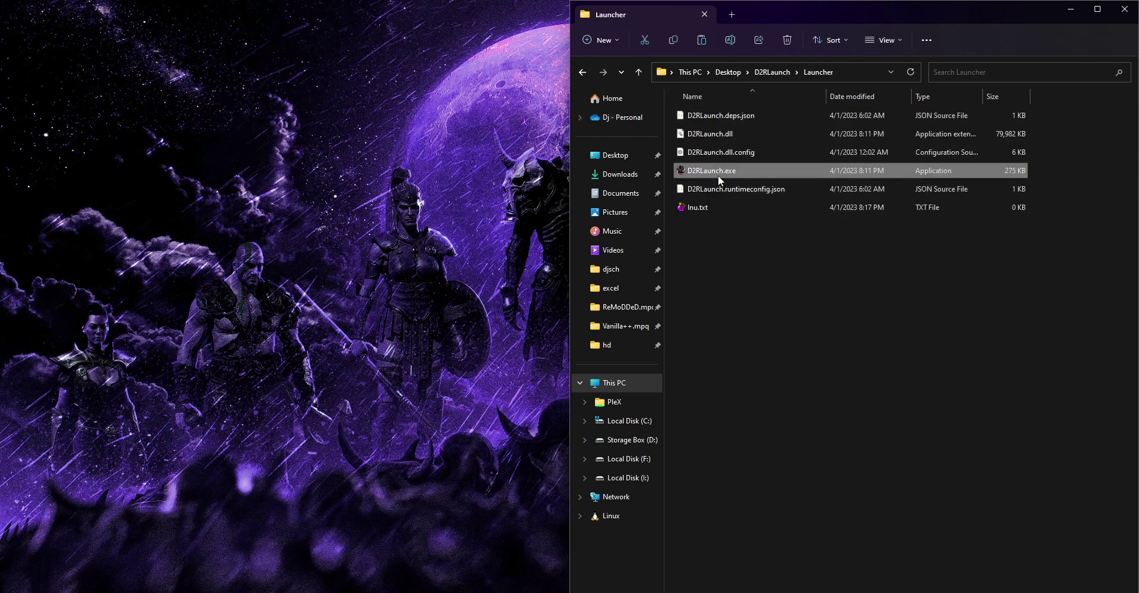
click(739, 209)
key(Delete)
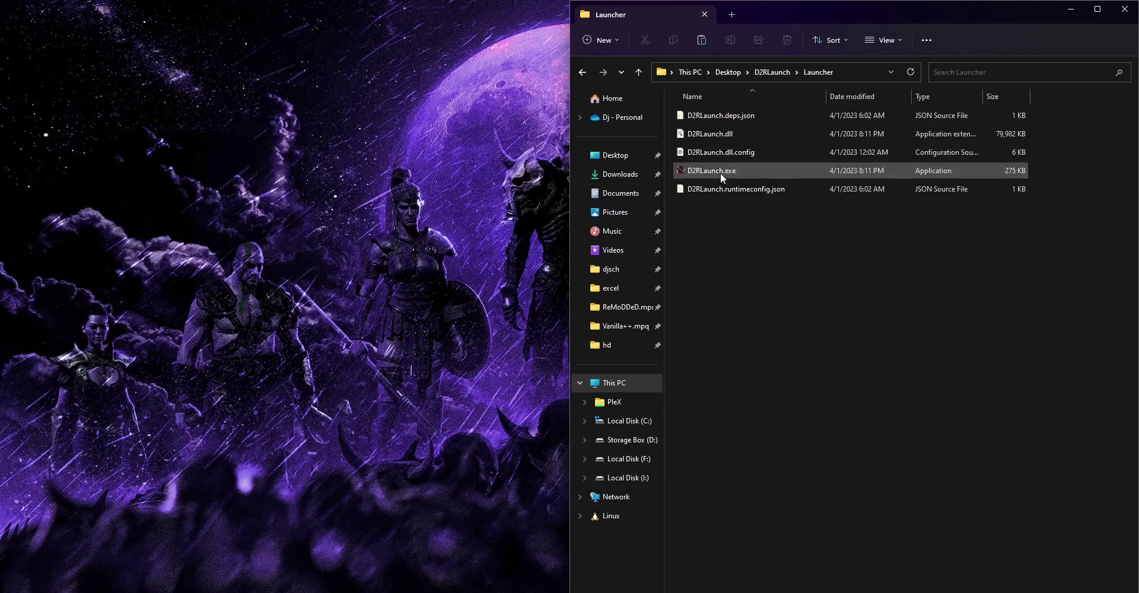
click(720, 173)
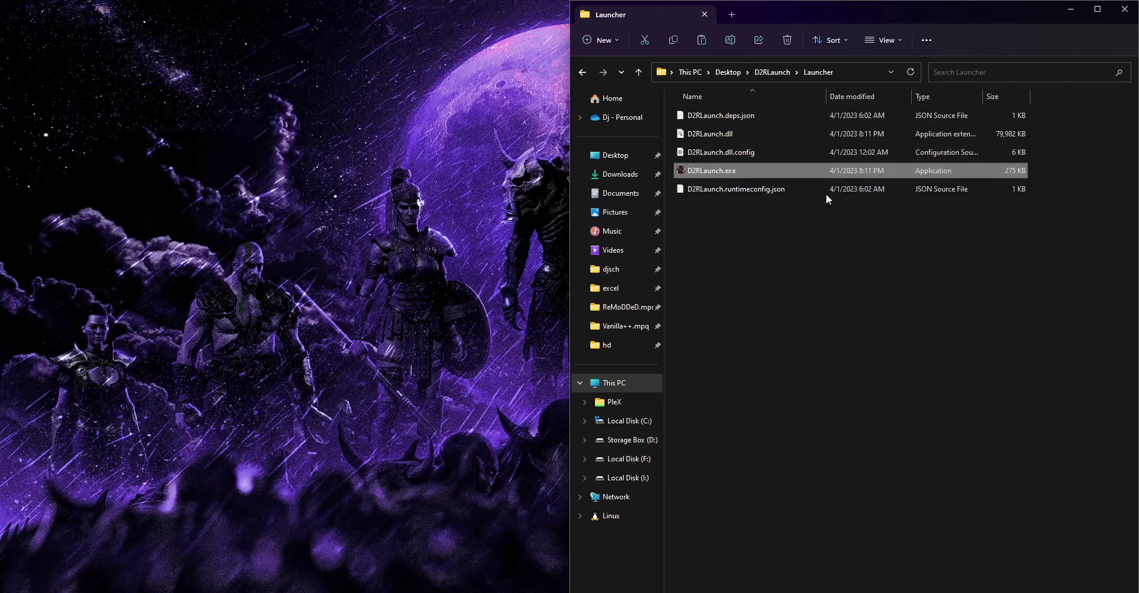
Launch D2RLaunch.exe and move the launcher window to the left
double_click(746, 169)
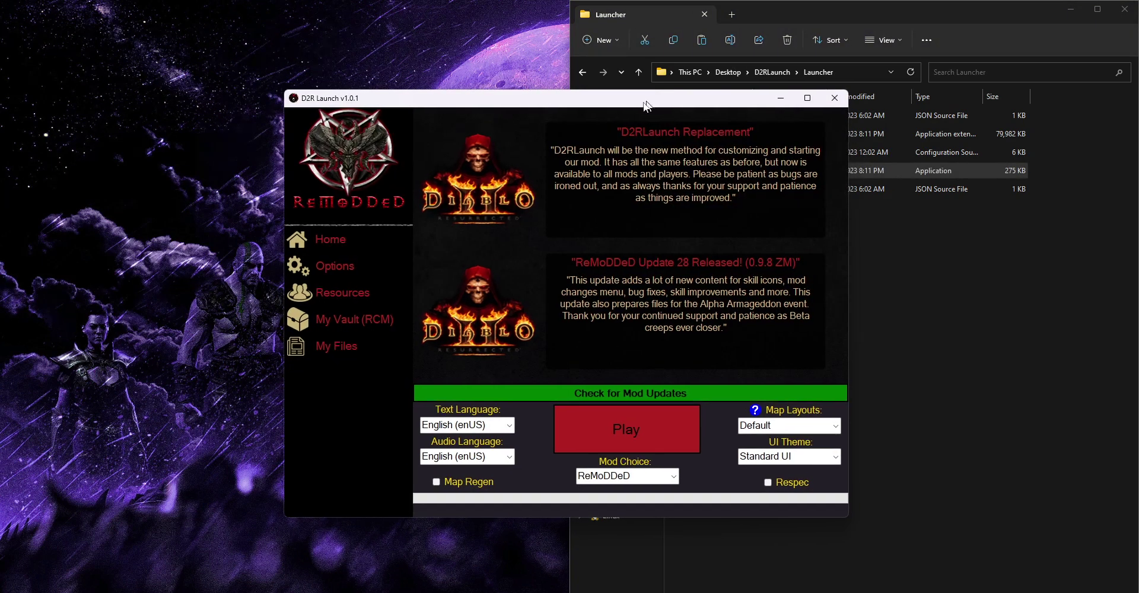
drag(648, 99, 520, 125)
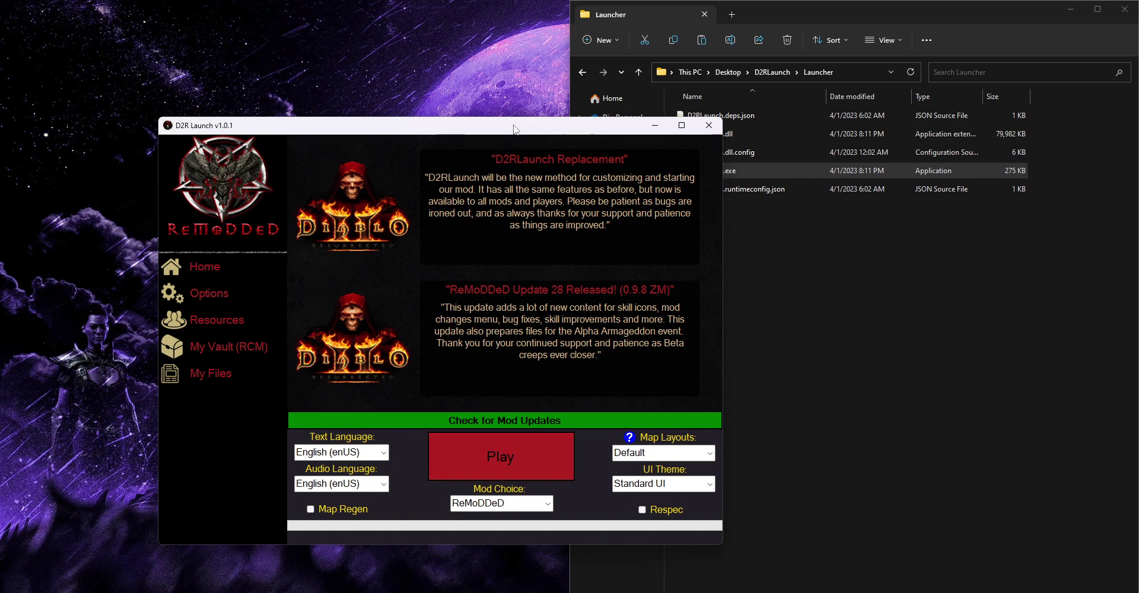
drag(514, 125, 452, 122)
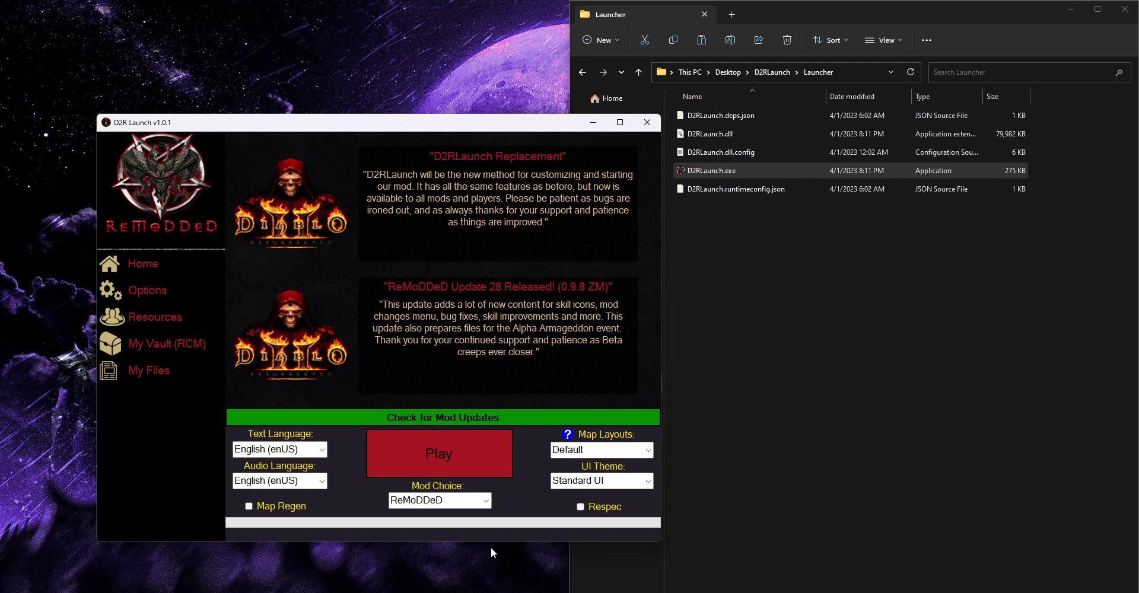
Change the Mod Choice to Vanilla++, then to Caleb
click(485, 500)
click(435, 467)
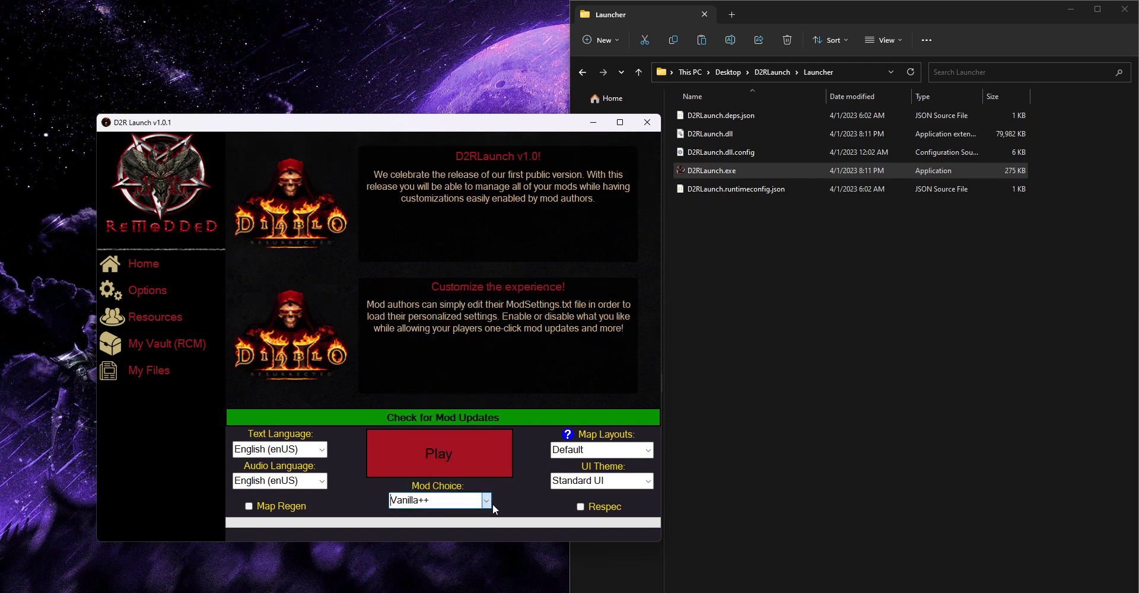
click(485, 500)
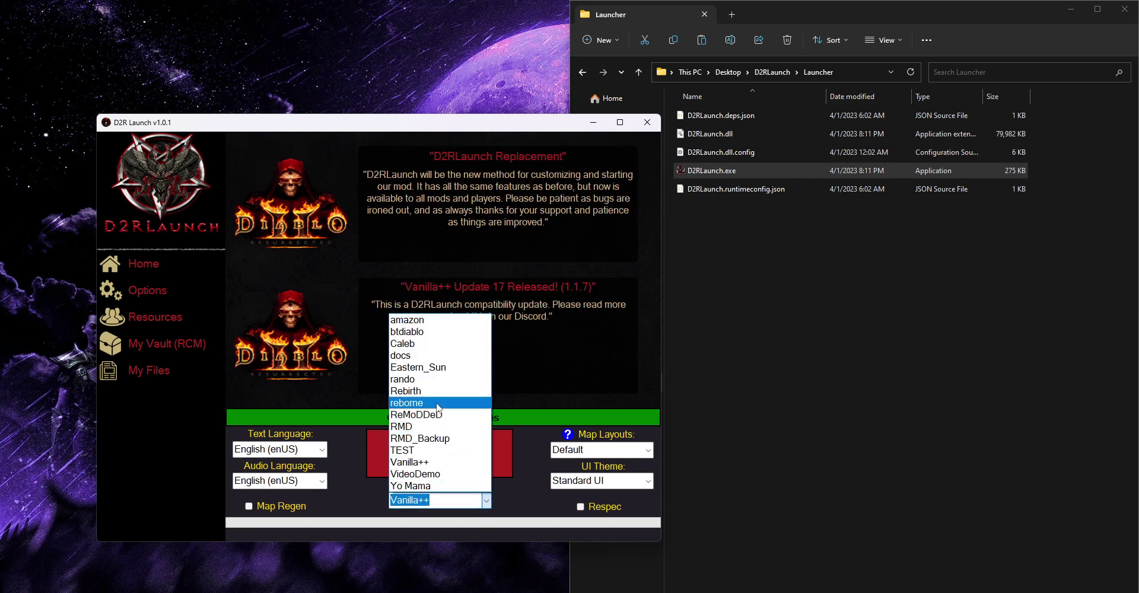
click(416, 343)
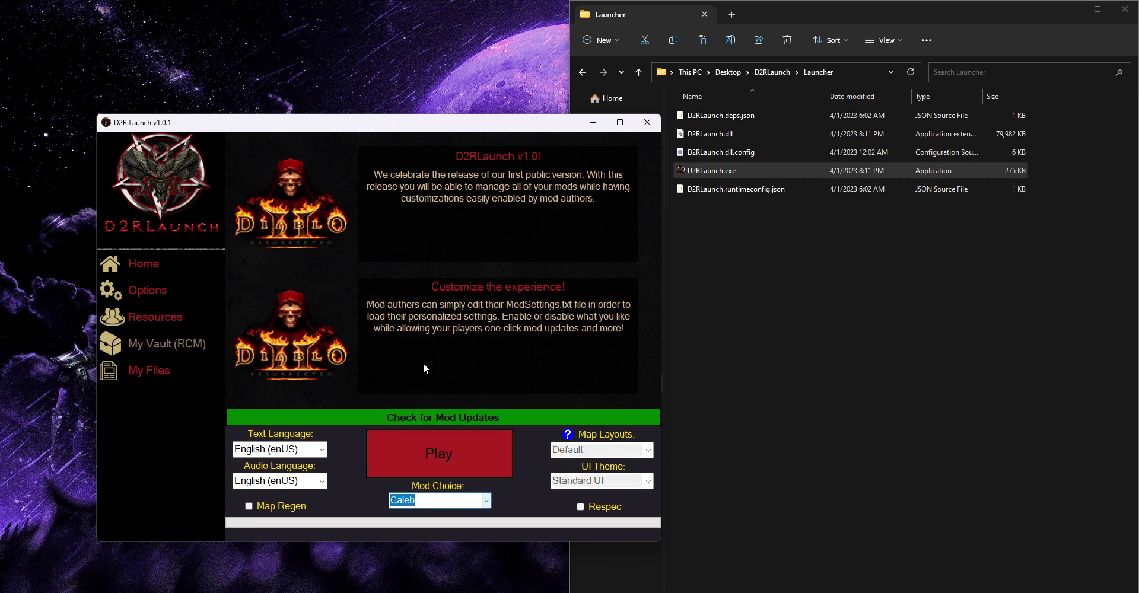
Open the Additional Options page under Options and scroll through its settings
click(172, 293)
click(190, 319)
scroll(432, 457, down, 2)
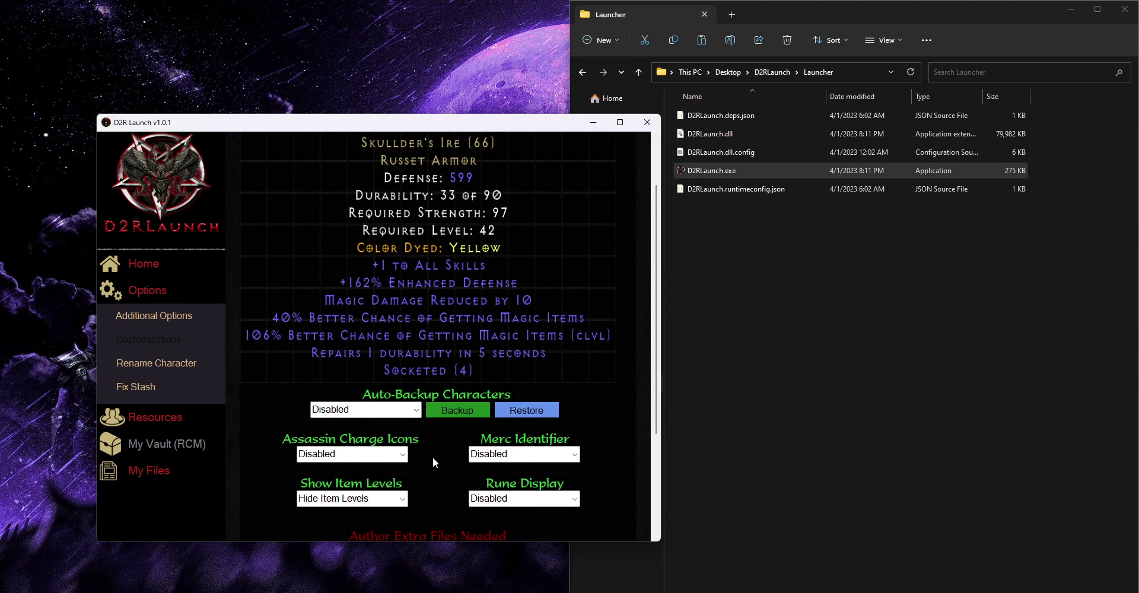
scroll(492, 291, up, 2)
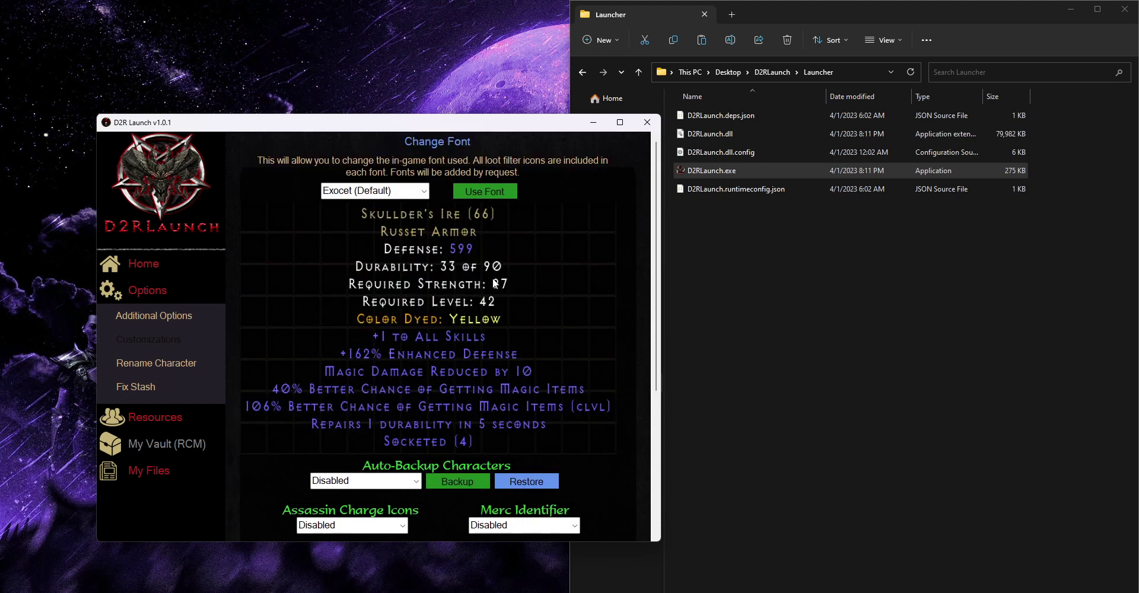
scroll(462, 388, down, 2)
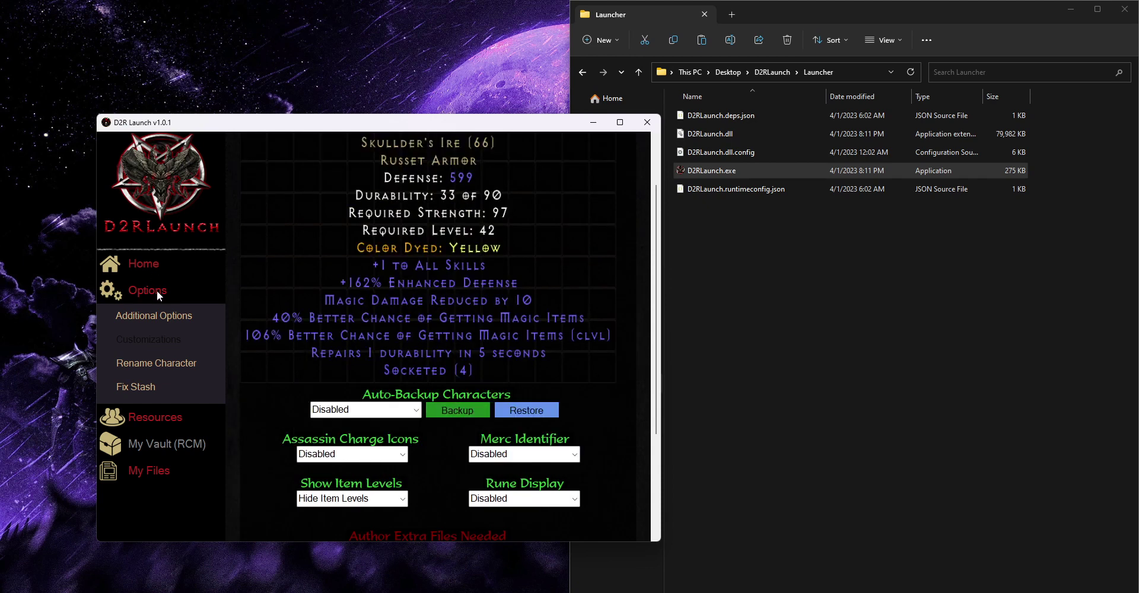
Return to the home page and select ReMoDDeD as the mod
click(158, 270)
click(487, 500)
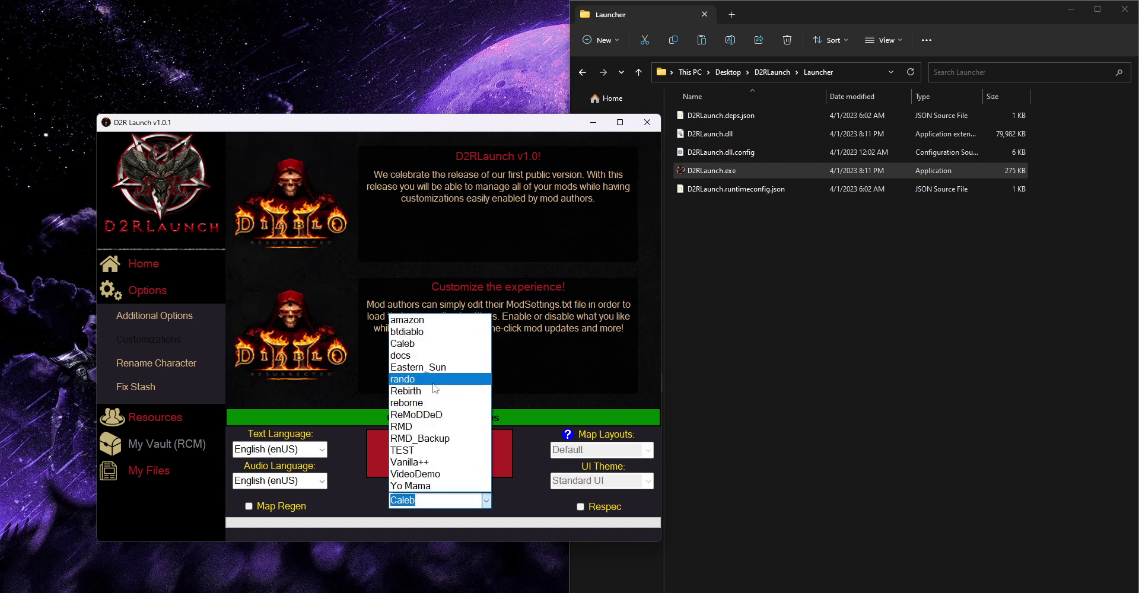
click(409, 415)
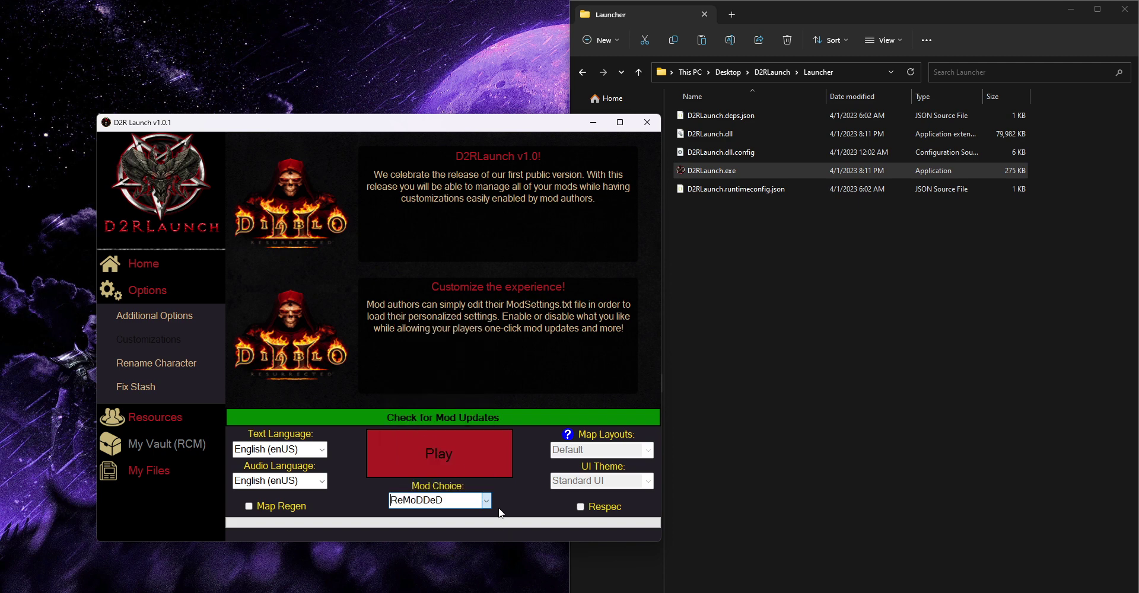